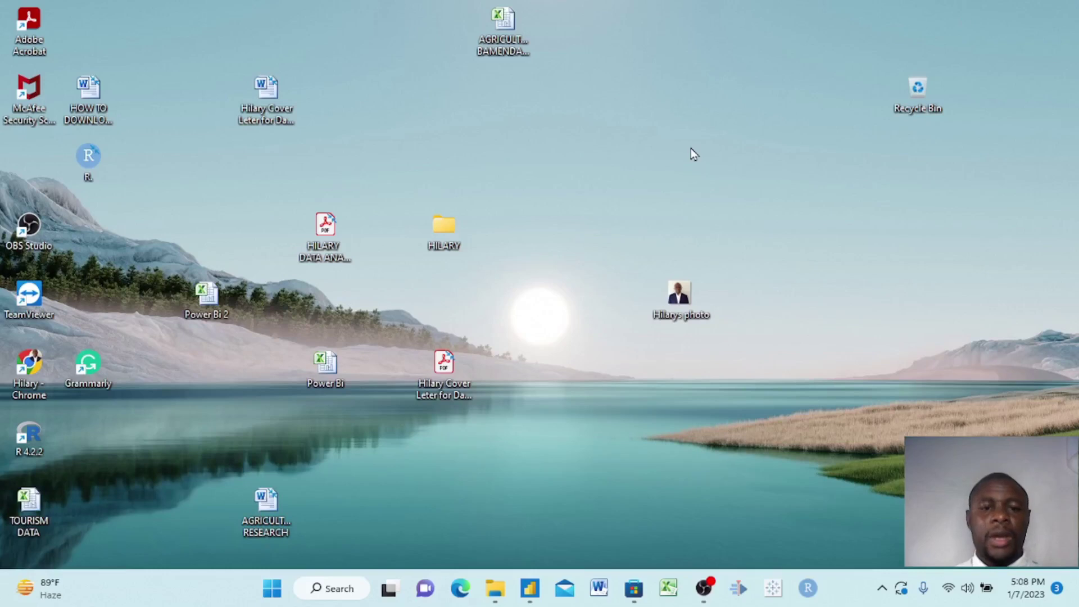
# Step: Bring up the untitled Power BI Desktop report from its taskbar preview, then minimize it to the desktop
pyautogui.moveTo(529, 594)
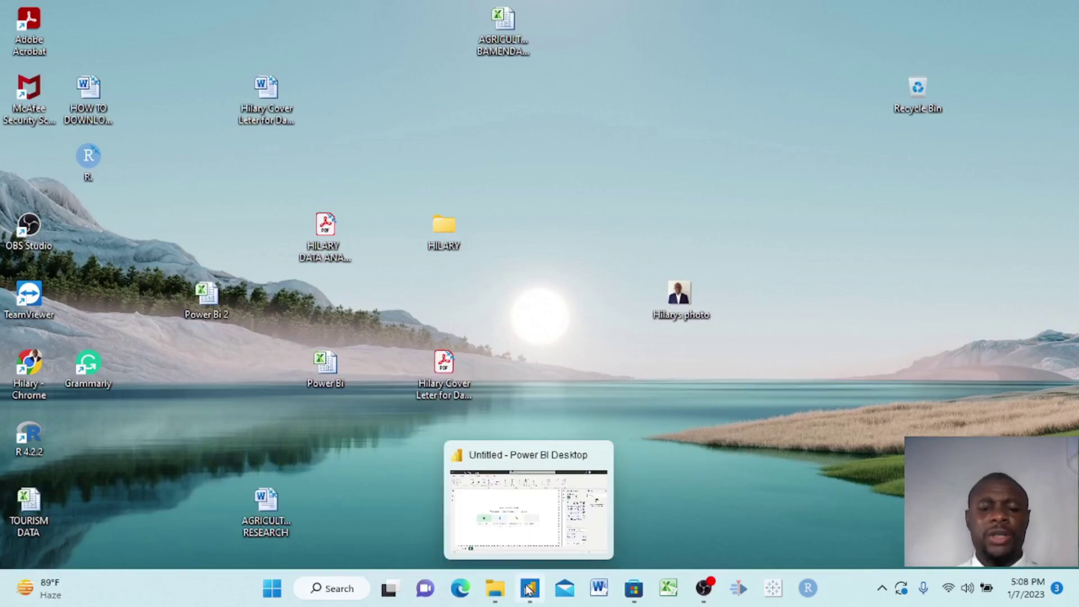
pyautogui.click(521, 513)
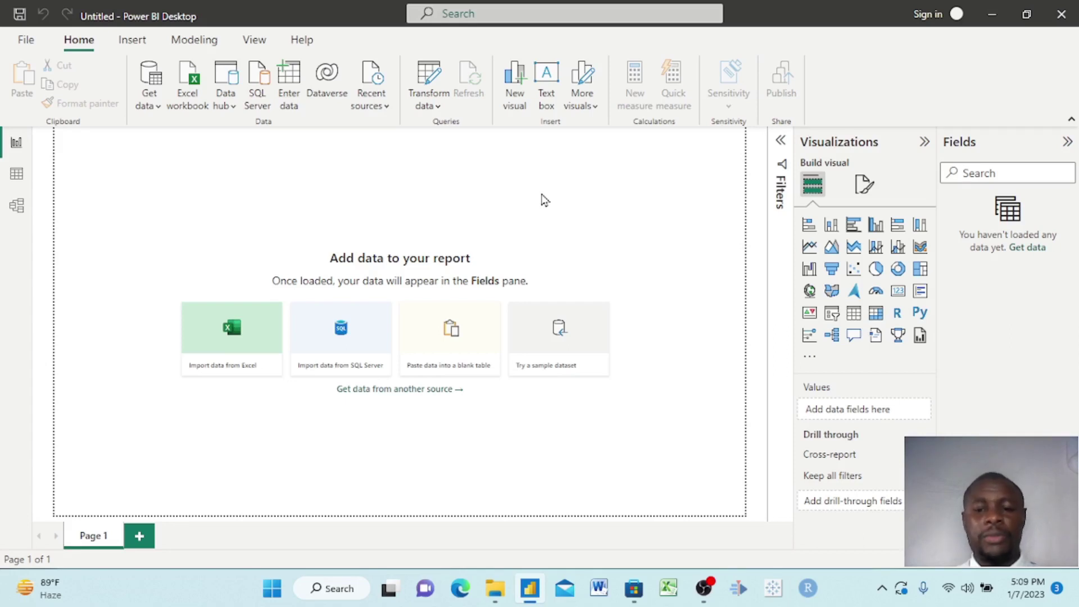
pyautogui.click(992, 15)
pyautogui.moveTo(637, 591)
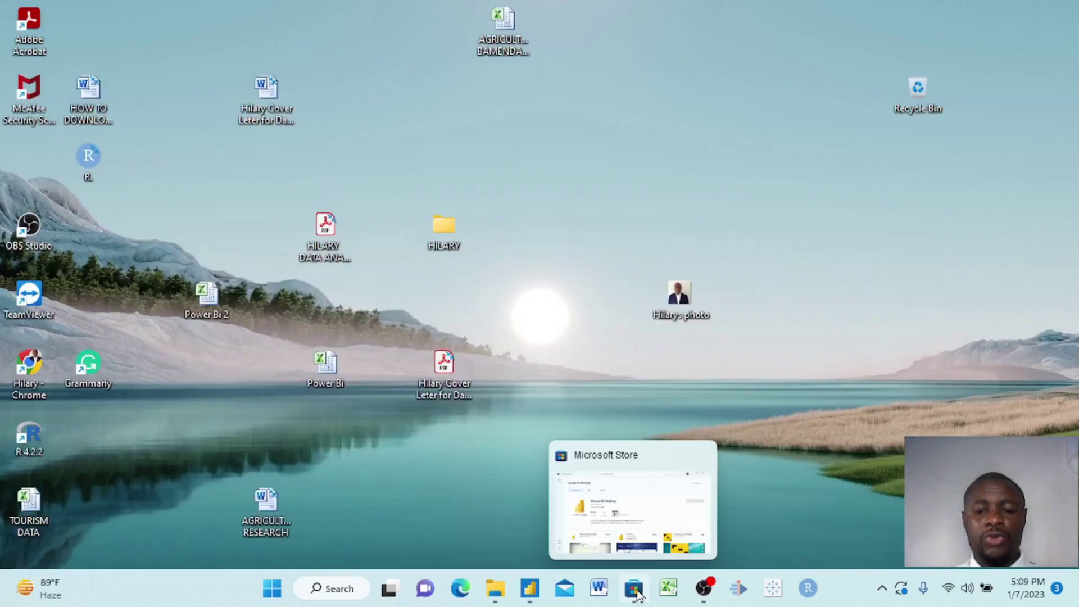
pyautogui.click(636, 504)
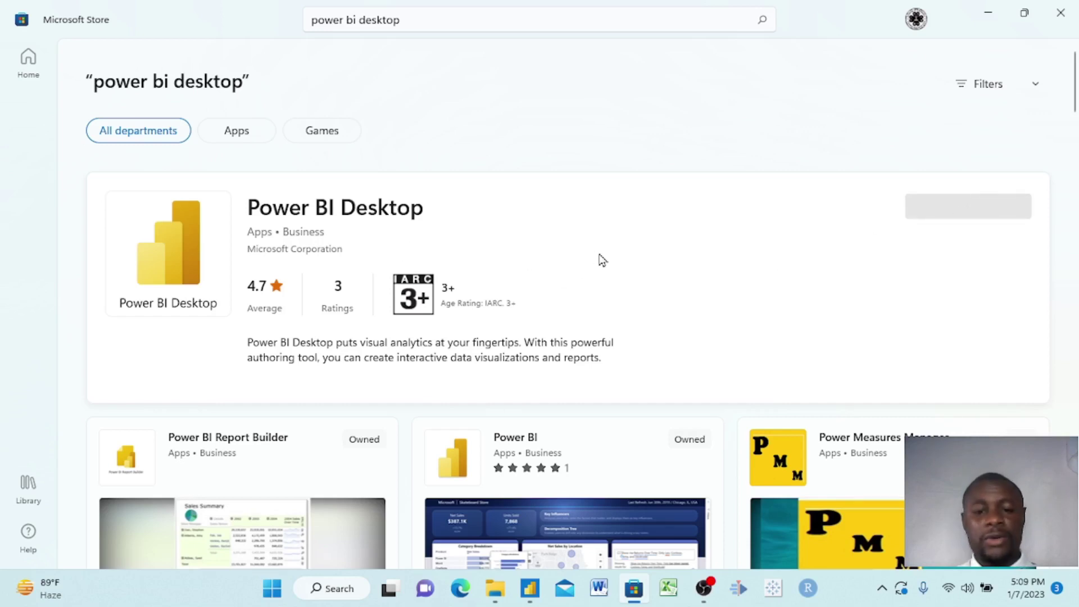
pyautogui.click(989, 15)
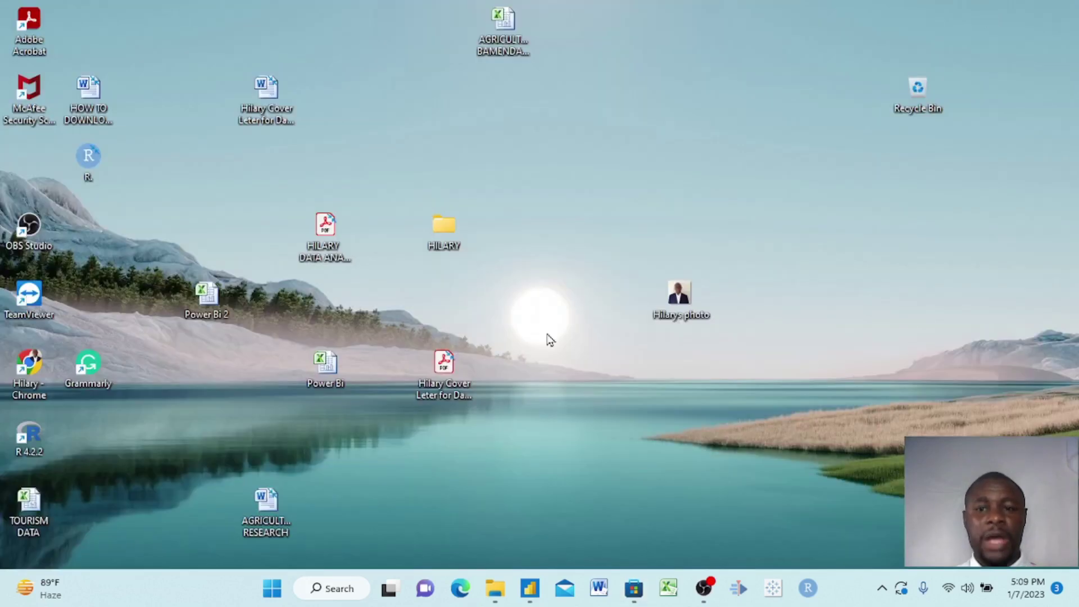
pyautogui.moveTo(536, 601)
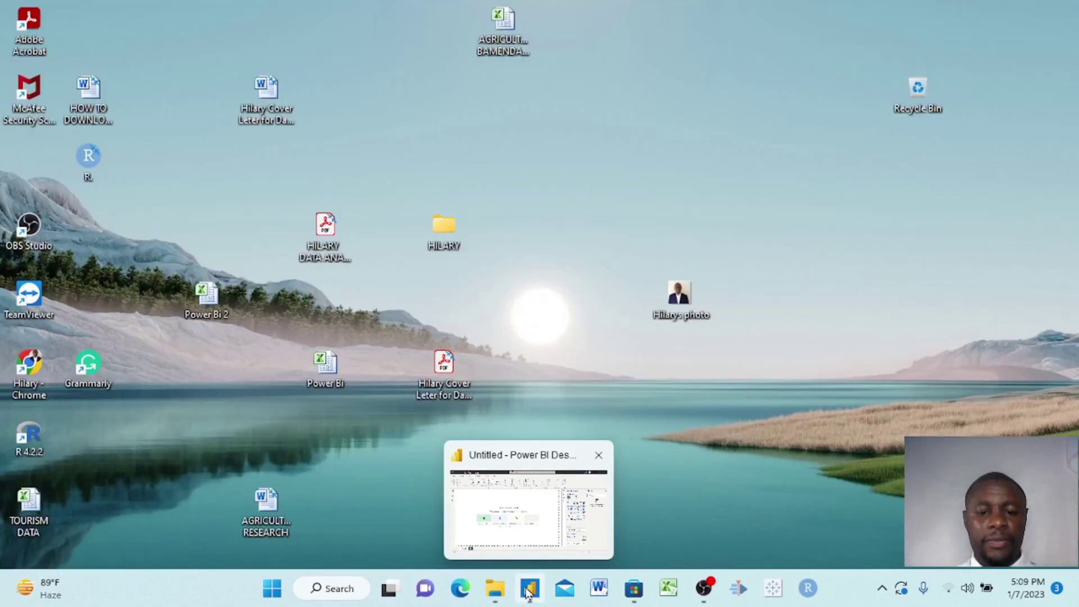
# Step: Restore the untitled Power BI Desktop report window from the taskbar
pyautogui.click(529, 590)
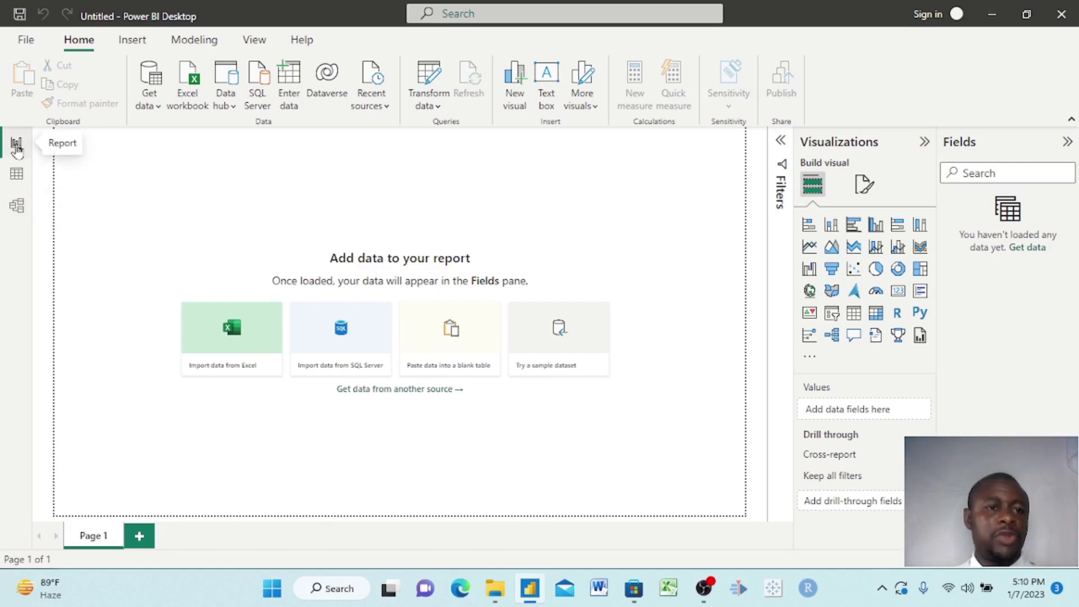
pyautogui.click(17, 147)
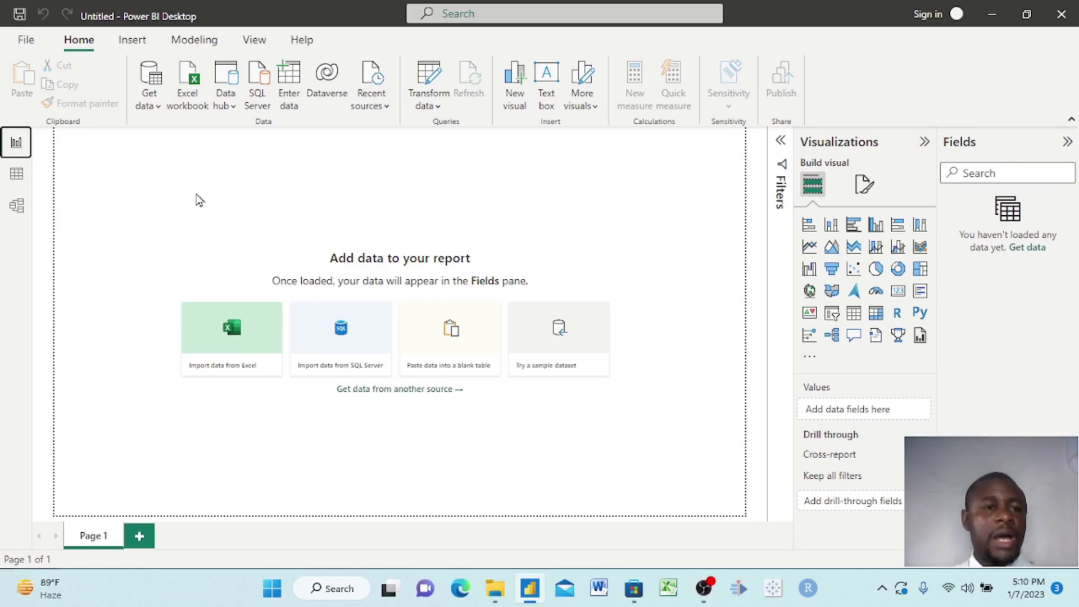
pyautogui.click(17, 177)
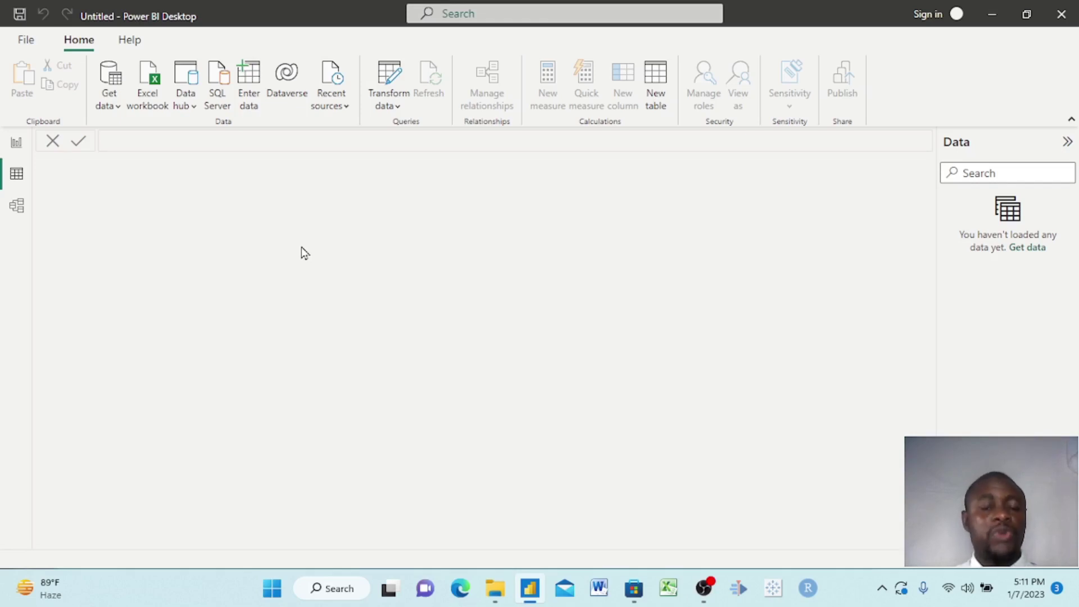
pyautogui.click(17, 207)
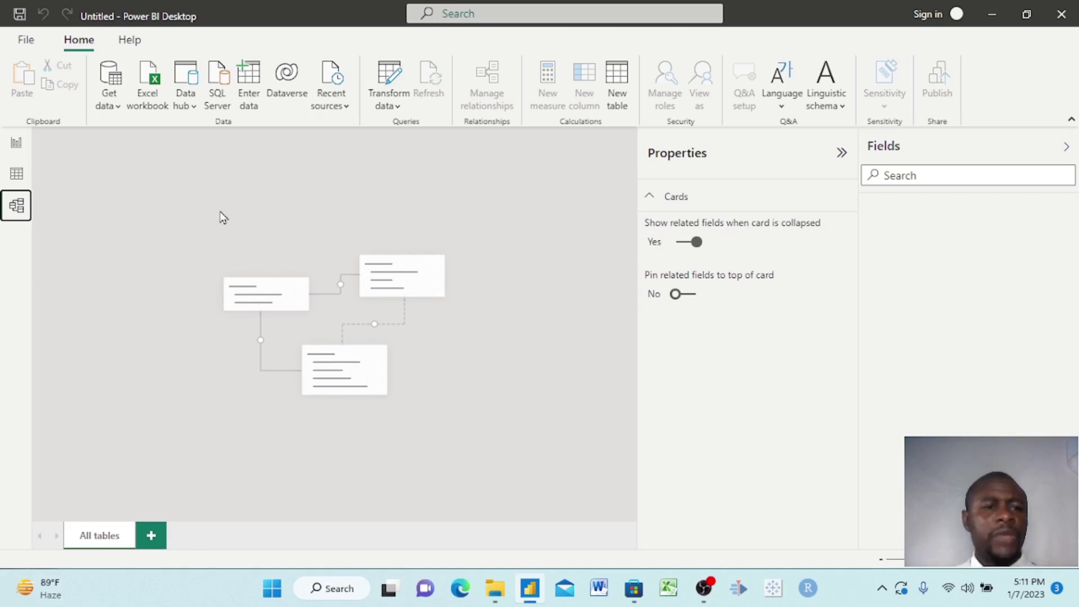
pyautogui.click(16, 144)
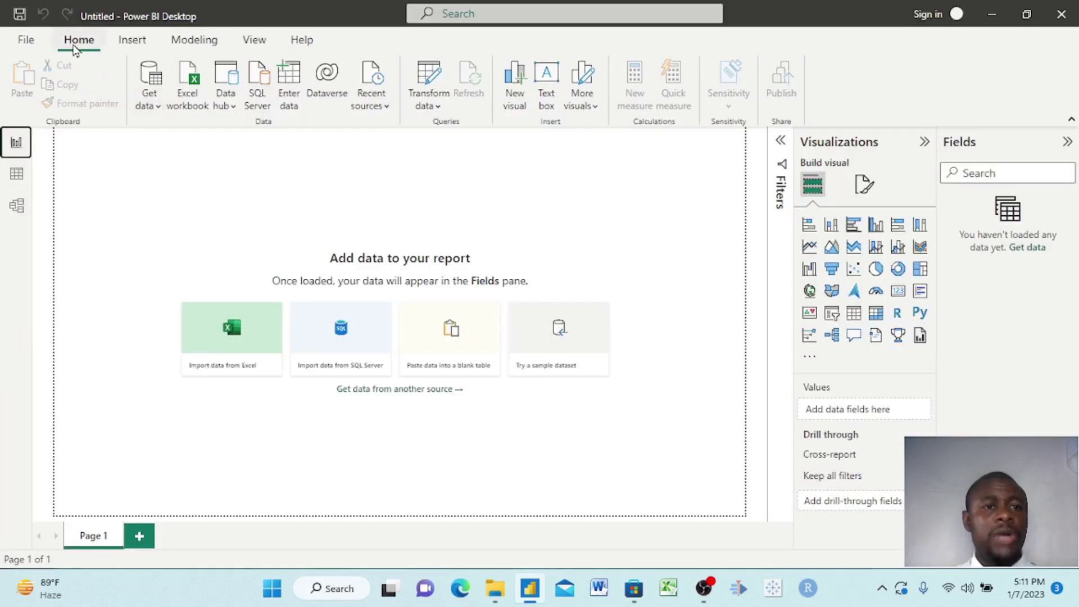
pyautogui.click(156, 110)
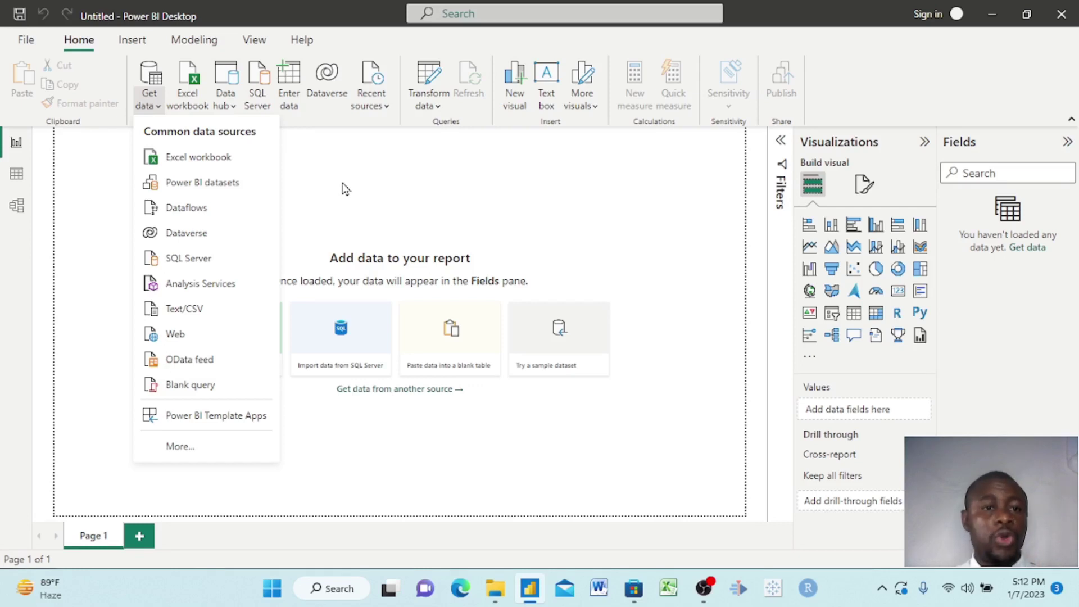
pyautogui.click(346, 189)
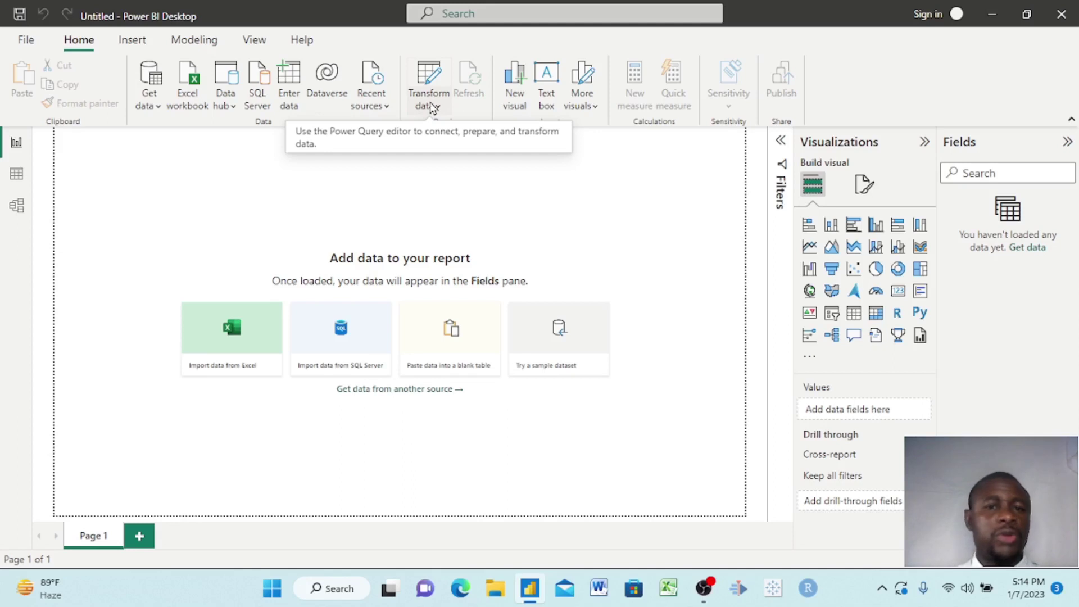
# Step: Add a text box at the top-left of Page 1 and resize it wider and shorter
pyautogui.click(546, 96)
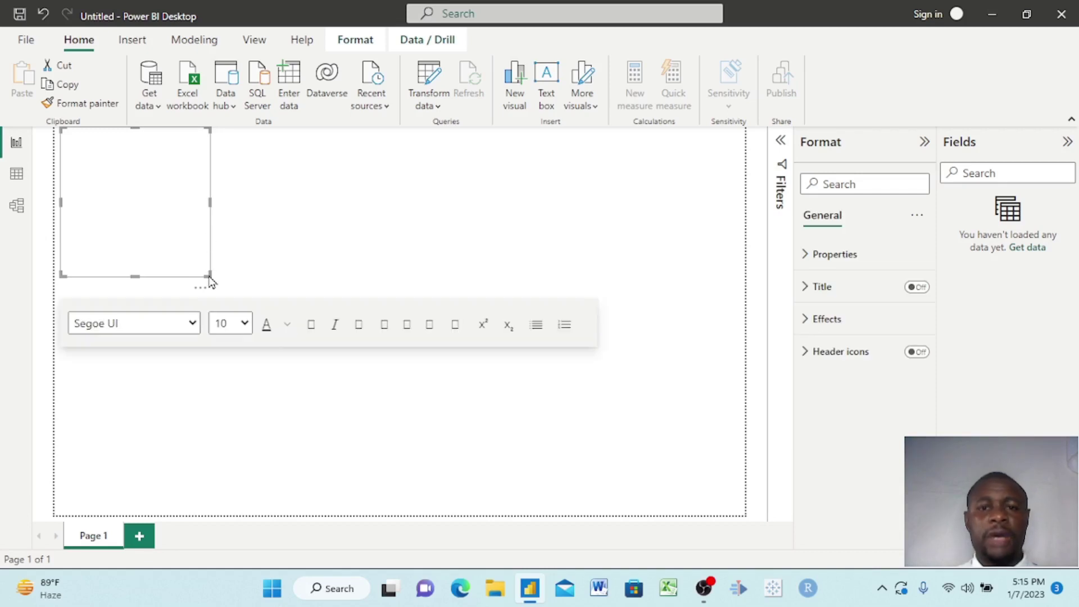
pyautogui.moveTo(205, 273); pyautogui.dragTo(433, 243)
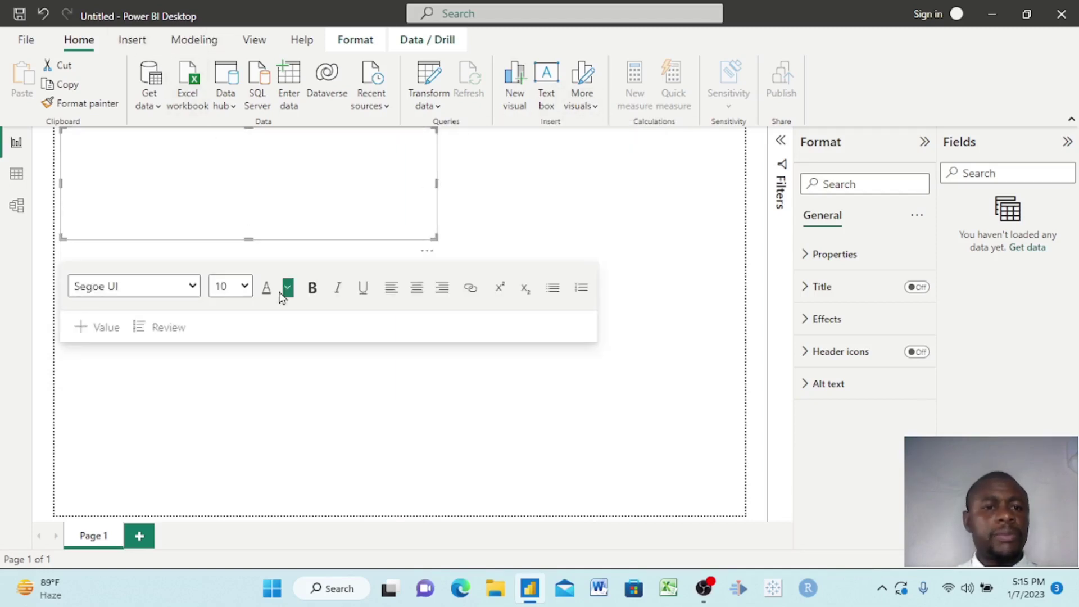
# Step: Enter 'hello' centred in size 24 blue (#118DFF) text, then shrink the box slightly
pyautogui.click(252, 192)
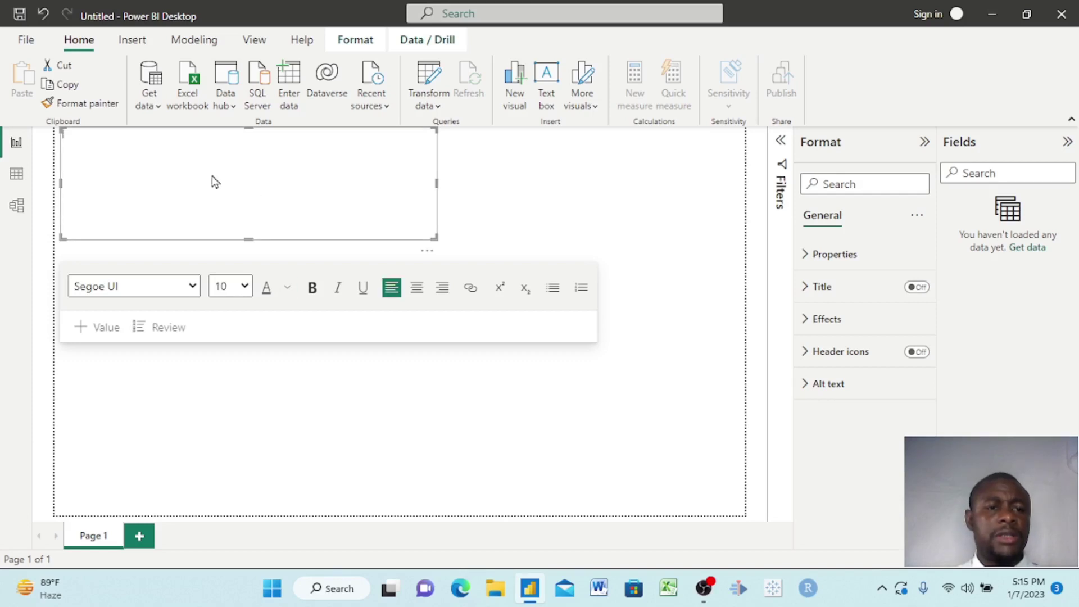
pyautogui.write('hello')
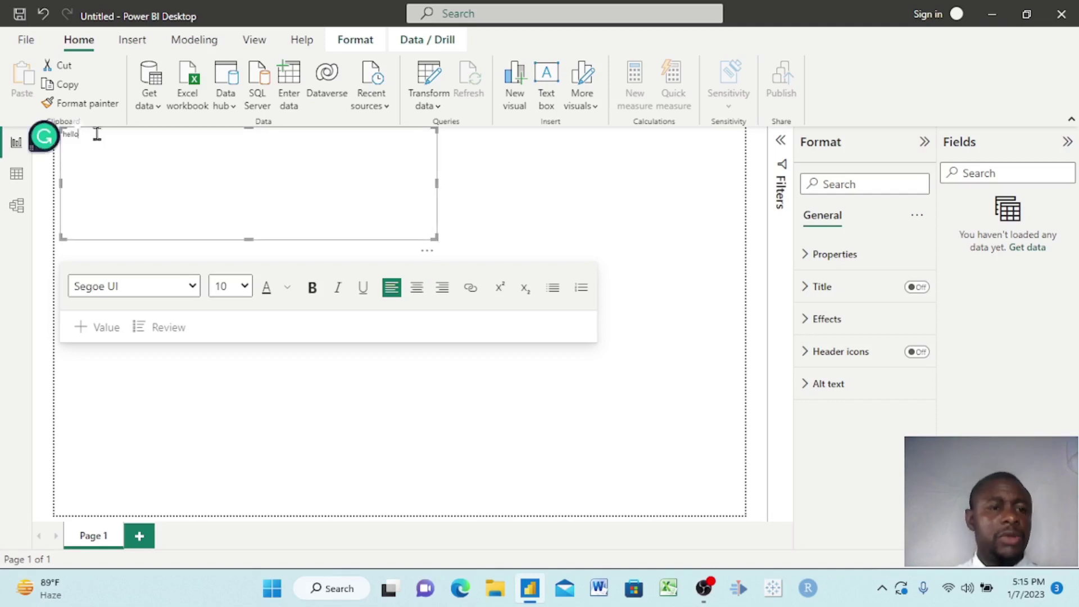
pyautogui.doubleClick(63, 134)
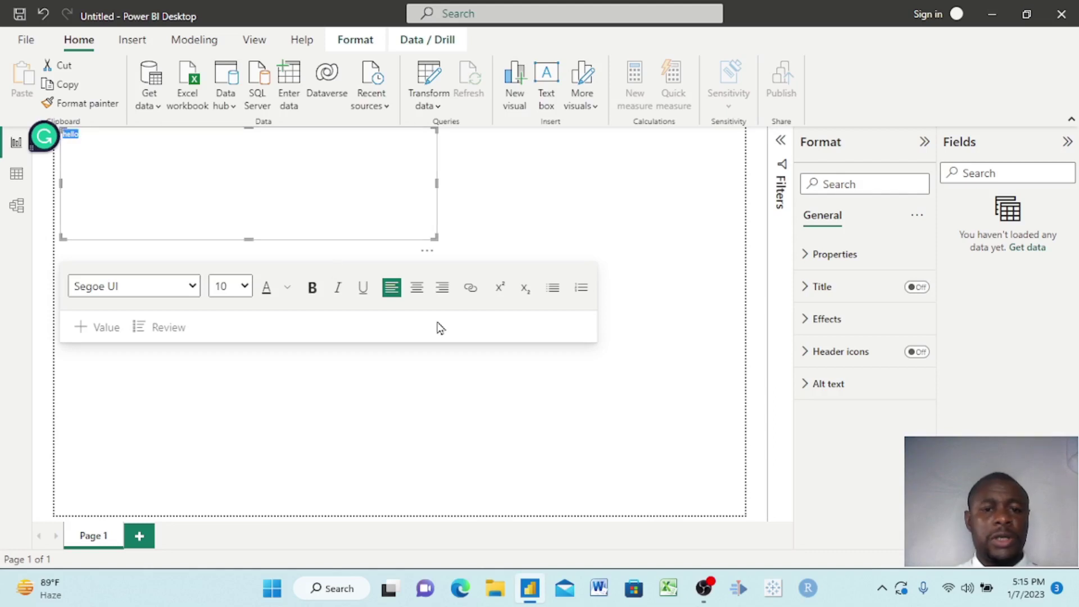
pyautogui.click(419, 299)
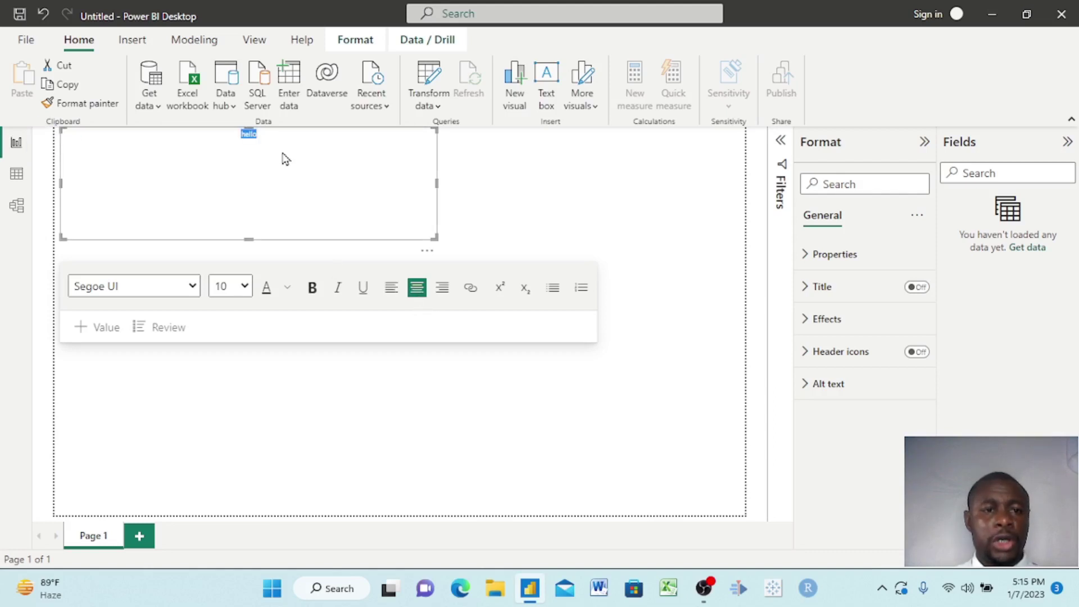
pyautogui.click(246, 288)
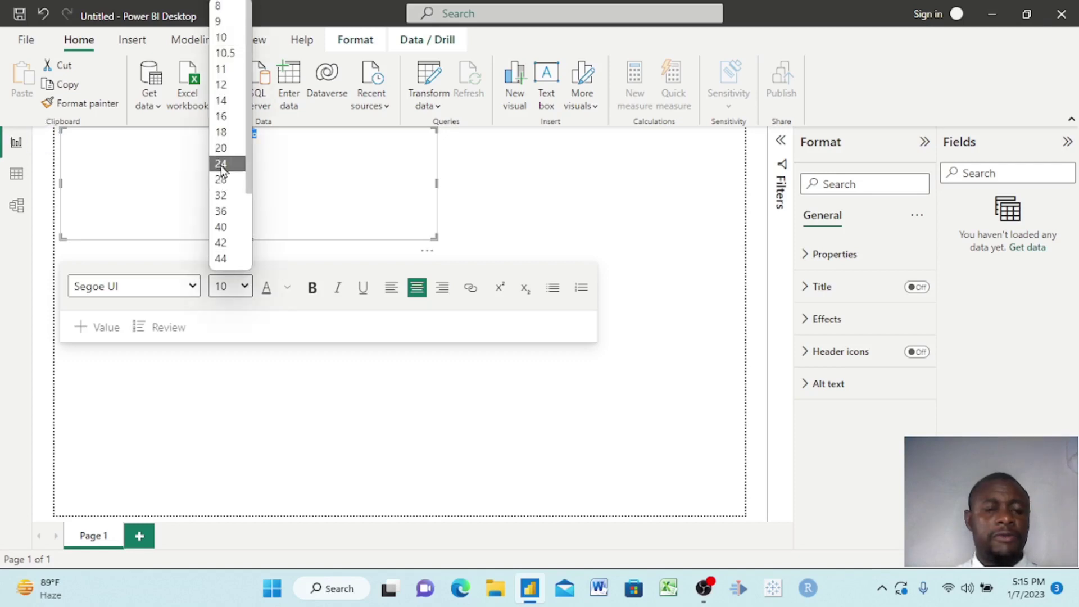
pyautogui.click(221, 165)
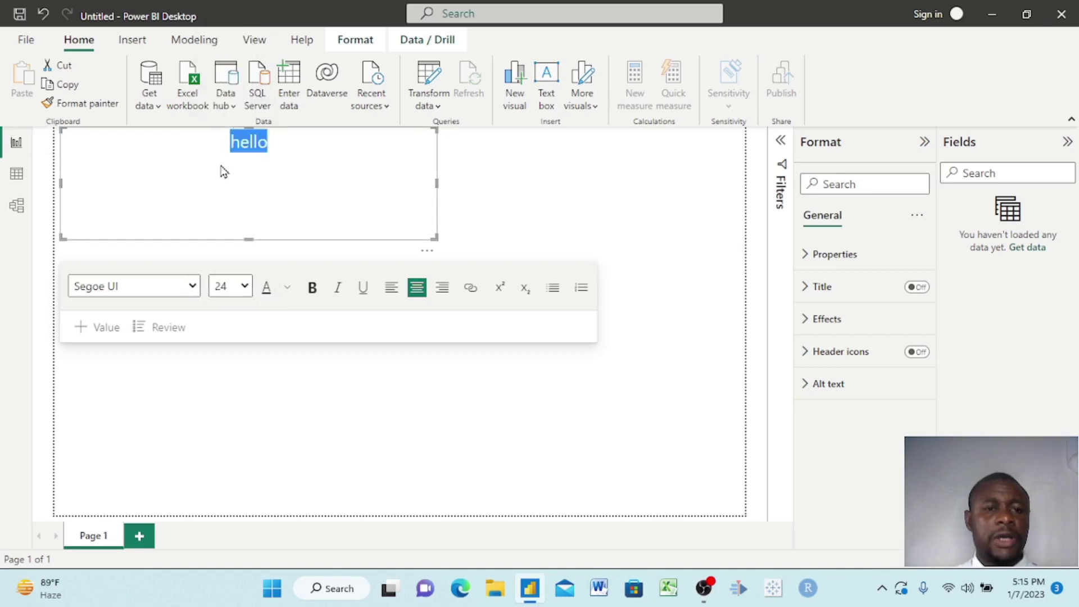
pyautogui.click(288, 287)
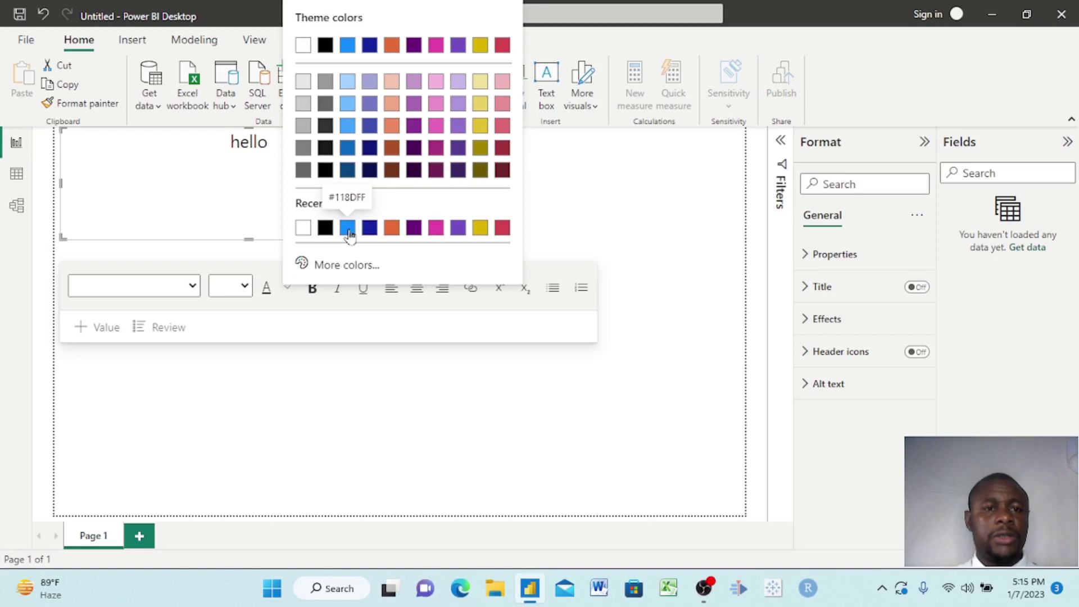
pyautogui.click(348, 231)
pyautogui.click(328, 189)
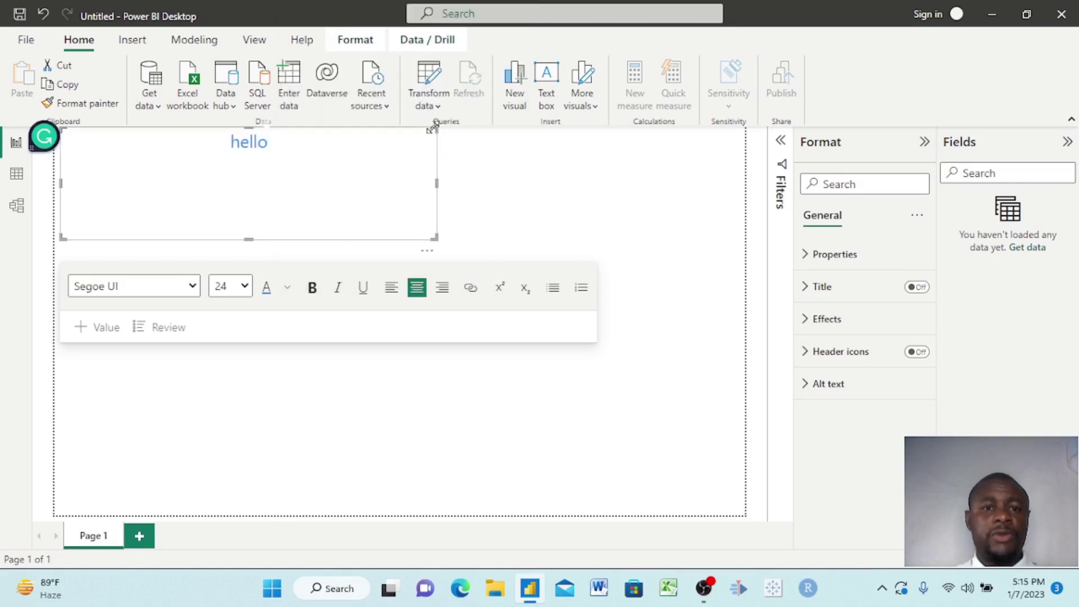
pyautogui.moveTo(430, 131); pyautogui.dragTo(428, 145)
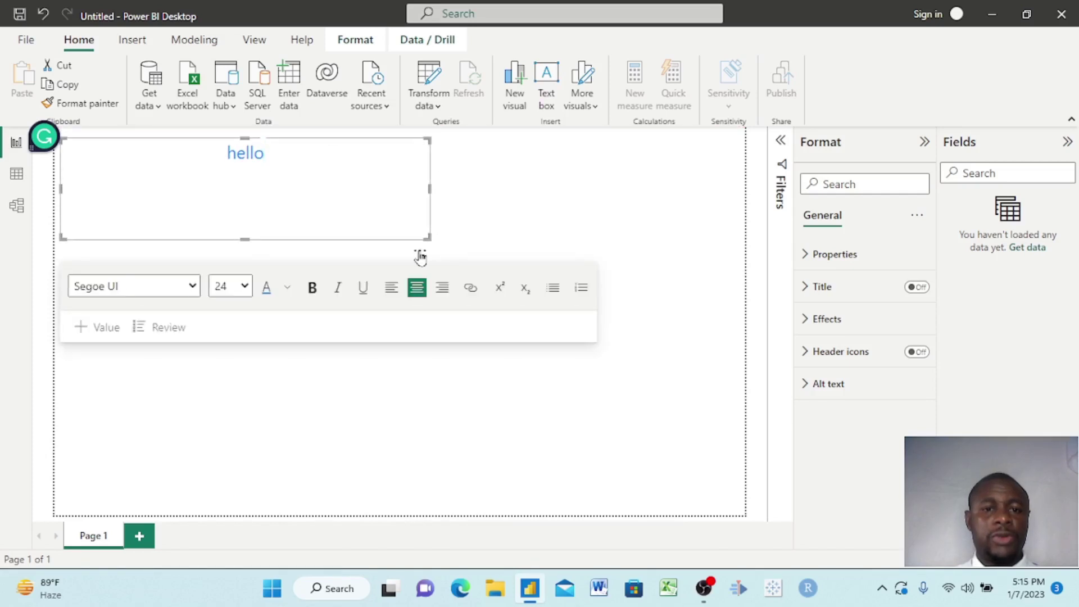
# Step: Remove the 'hello' text box through its More options menu, leaving Page 1 empty
pyautogui.click(421, 253)
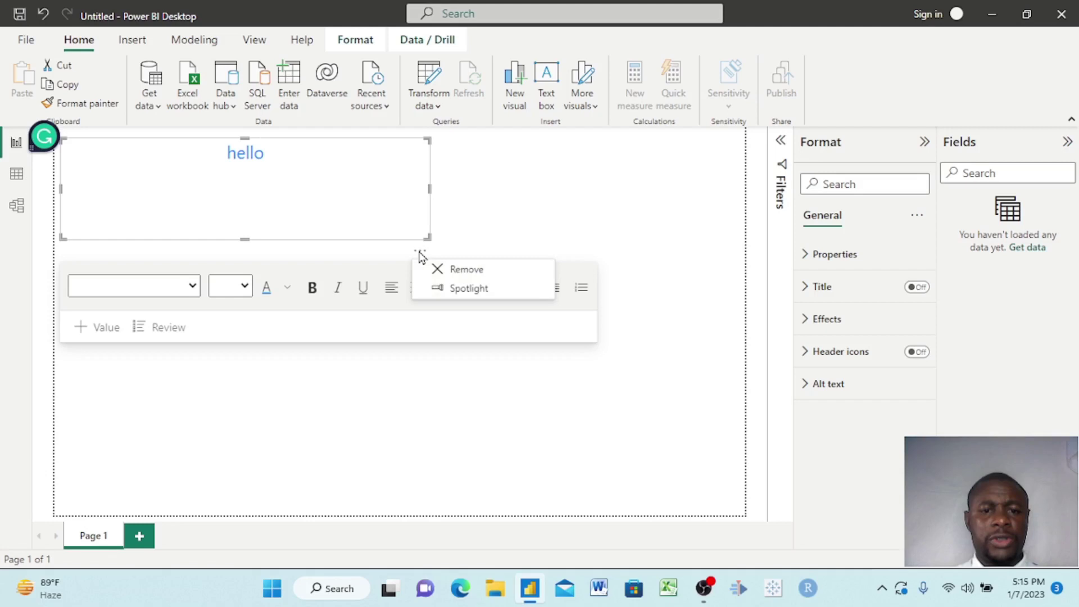
pyautogui.click(458, 271)
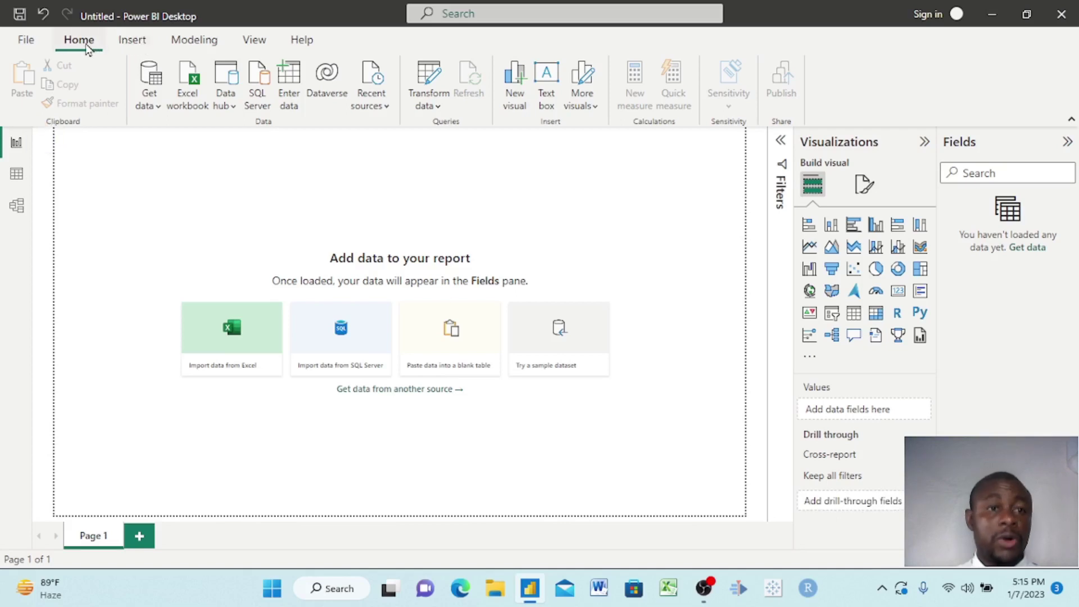
pyautogui.click(135, 42)
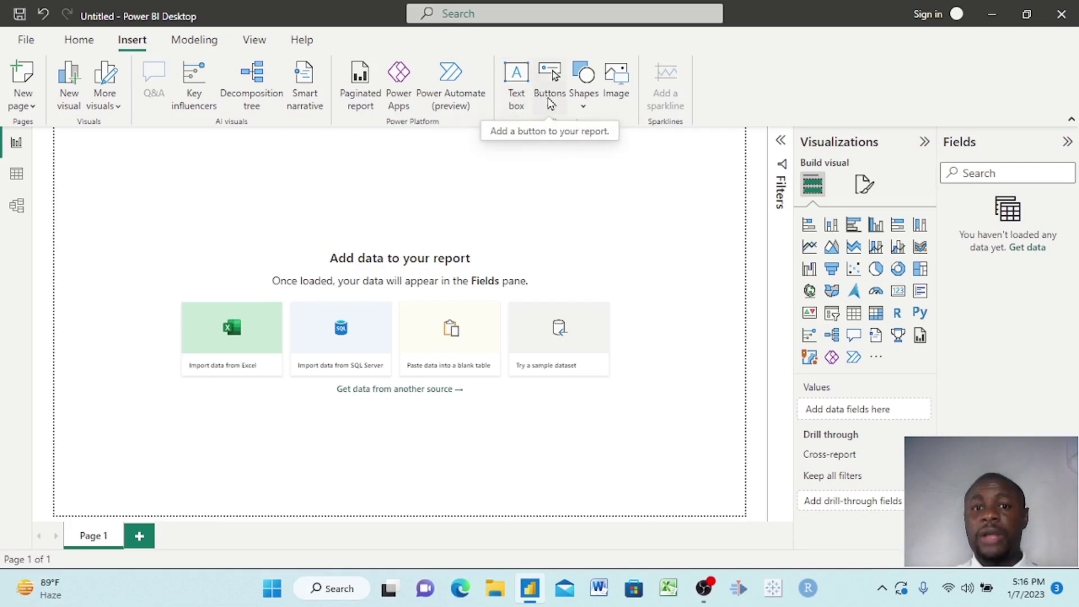
# Step: Insert a line shape and stretch it across the full page width
pyautogui.click(584, 90)
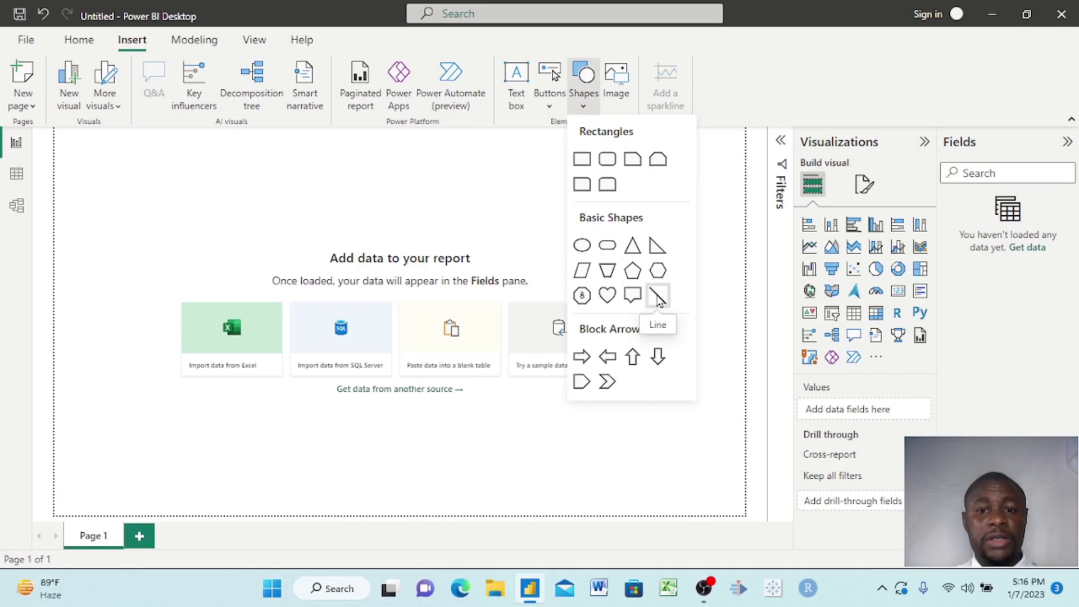
pyautogui.click(658, 298)
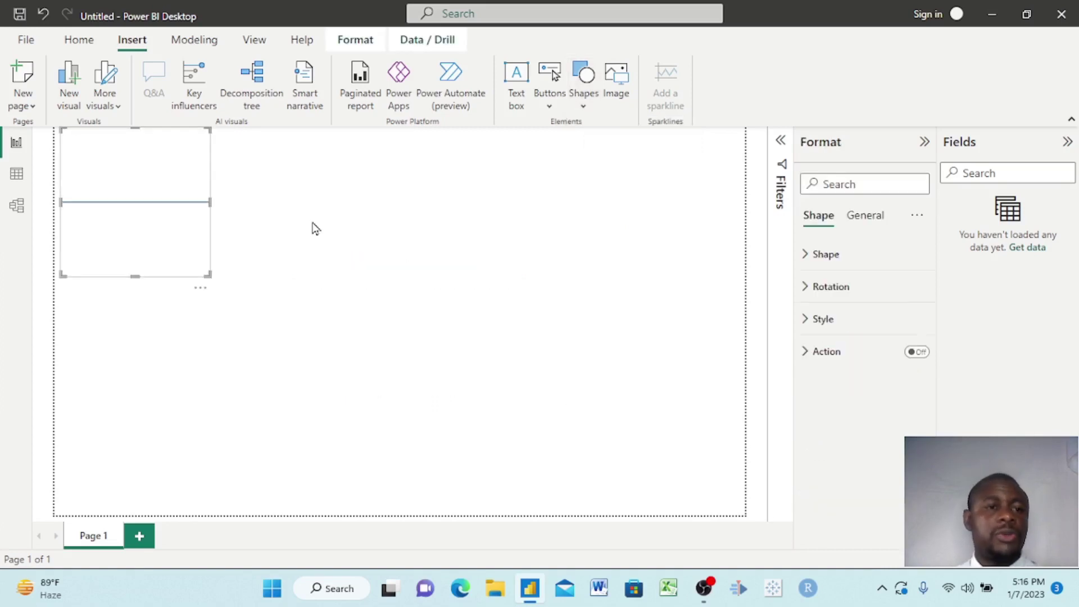
pyautogui.moveTo(209, 200); pyautogui.dragTo(746, 184)
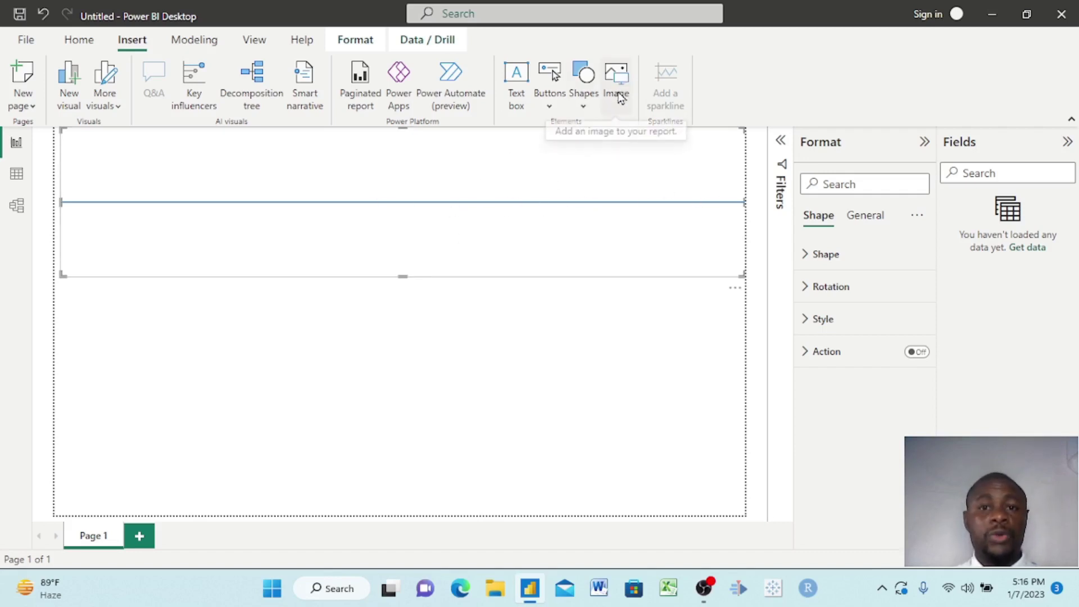
# Step: Add a blue rectangle below the line and make it narrower and shorter
pyautogui.click(587, 103)
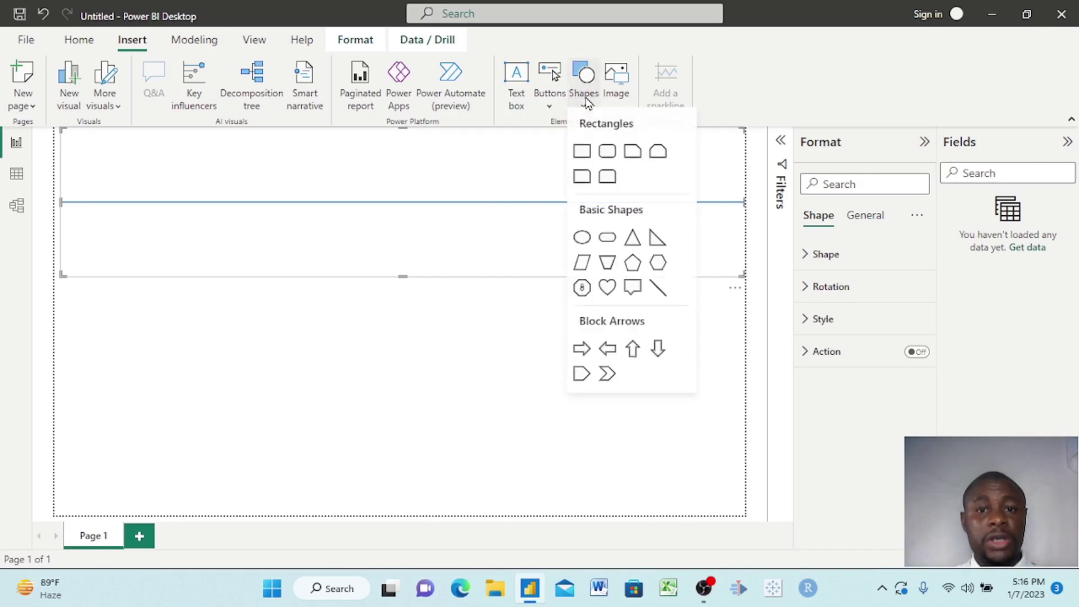
pyautogui.click(582, 160)
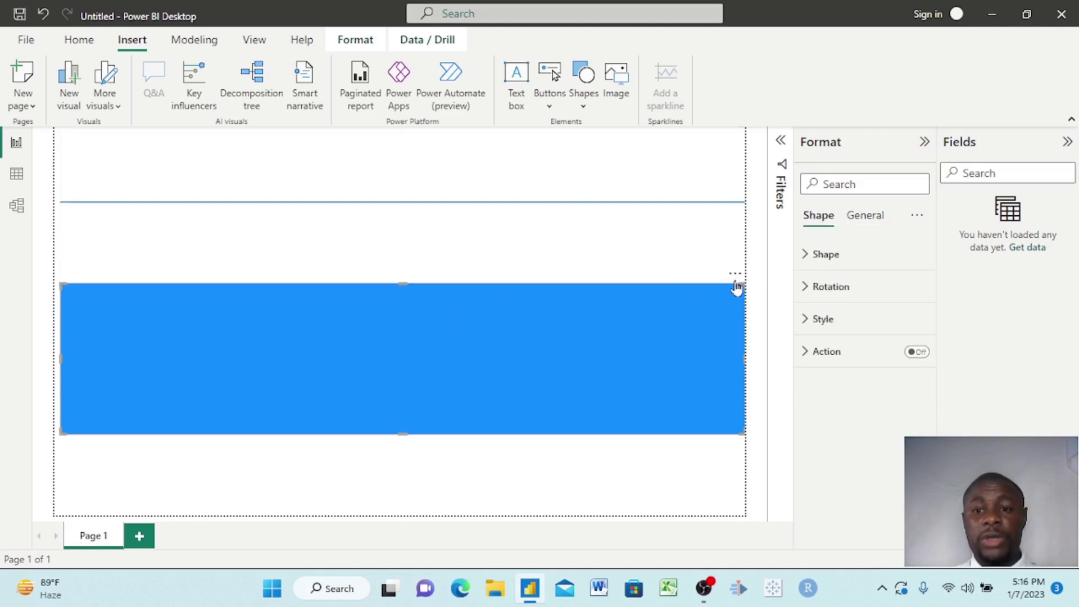
pyautogui.moveTo(738, 288); pyautogui.dragTo(619, 339)
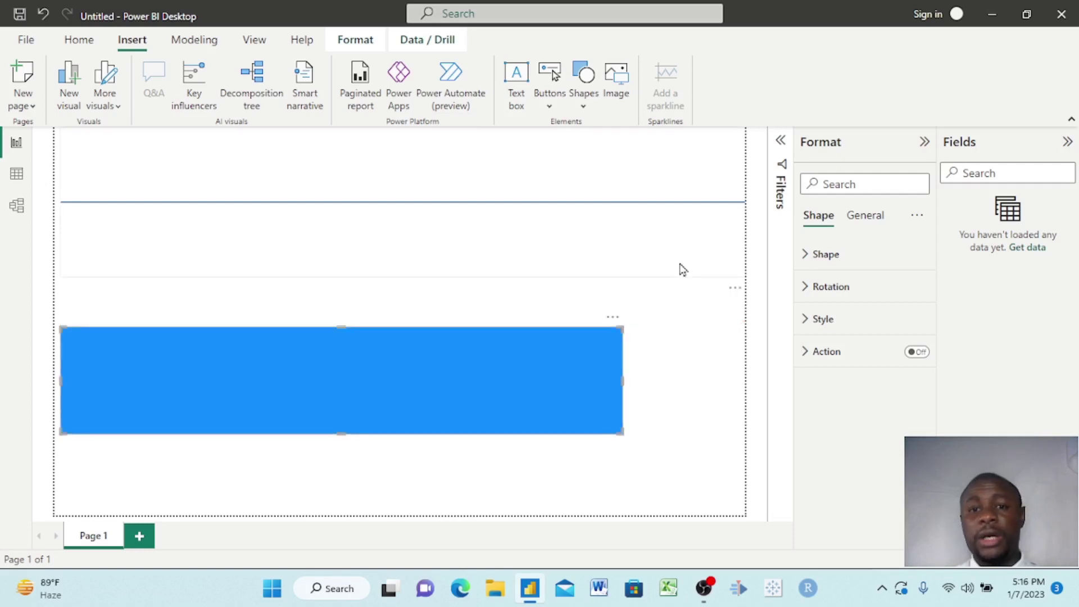
# Step: Insert the Desktop JPG photo, move it to the page top above the line, and shrink it
pyautogui.click(620, 93)
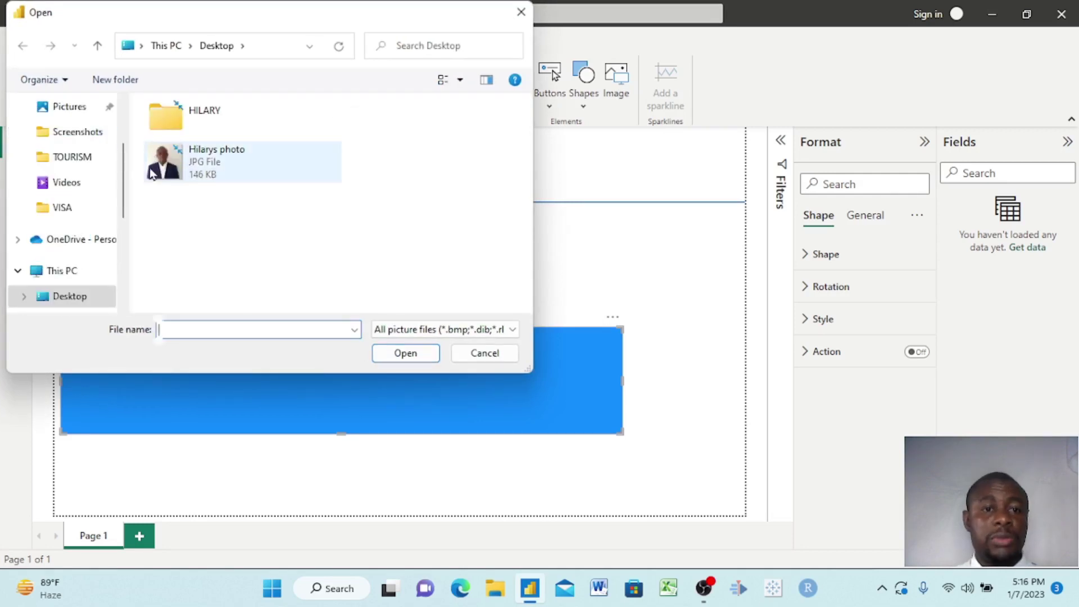
pyautogui.click(167, 168)
pyautogui.click(403, 353)
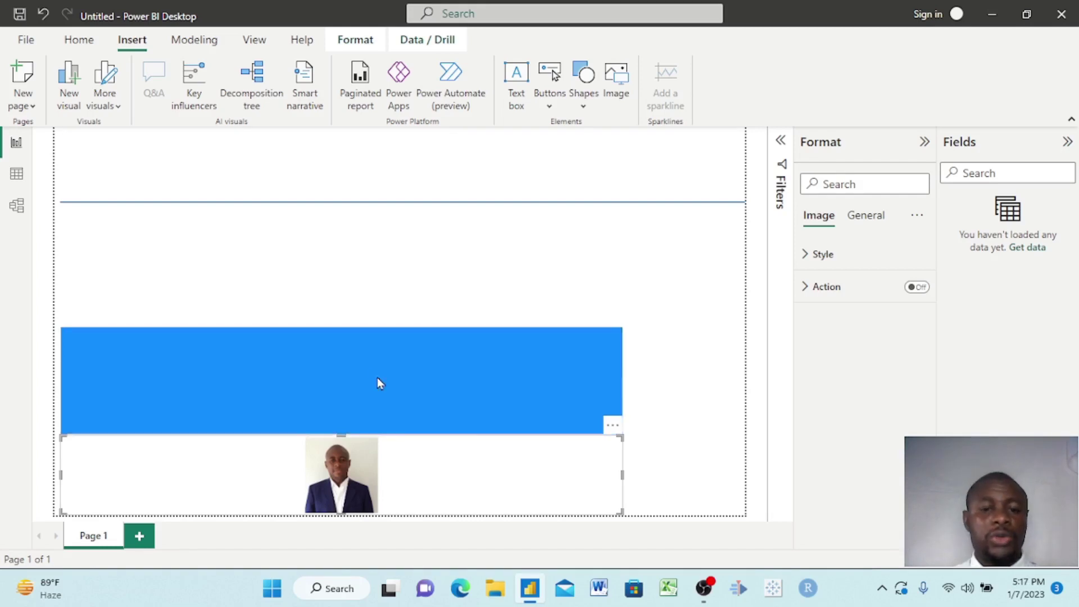
pyautogui.moveTo(556, 474); pyautogui.dragTo(443, 169)
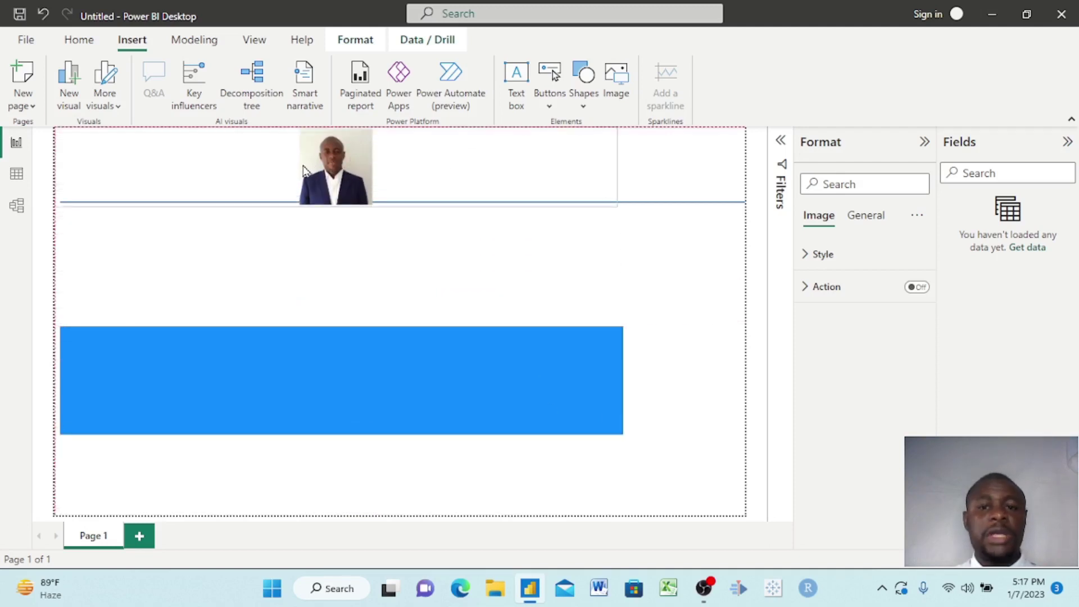
pyautogui.moveTo(303, 170); pyautogui.dragTo(304, 175)
pyautogui.moveTo(576, 204); pyautogui.dragTo(217, 231)
pyautogui.moveTo(304, 193); pyautogui.dragTo(331, 193)
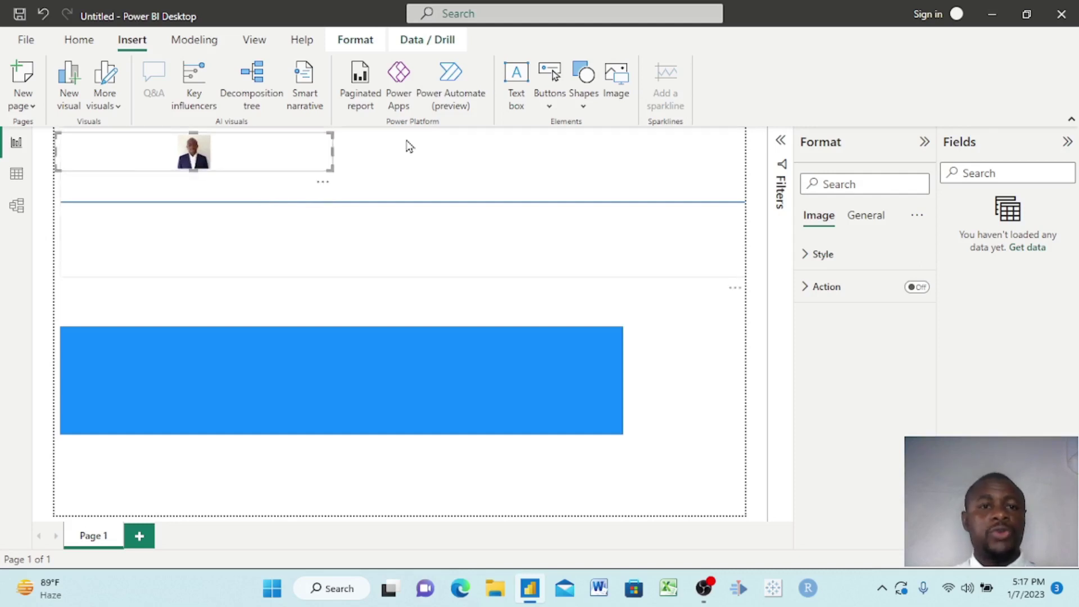
# Step: Switch the ribbon to the Modeling options
pyautogui.click(195, 45)
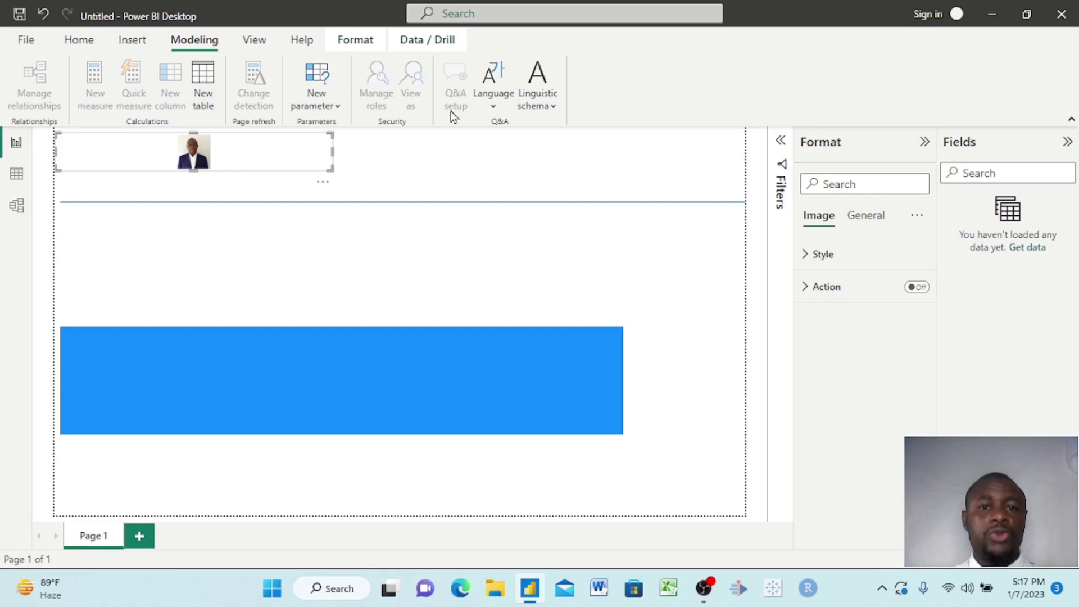
# Step: Try the Bloom theme, then apply Classroom, and briefly browse the full theme list
pyautogui.click(255, 42)
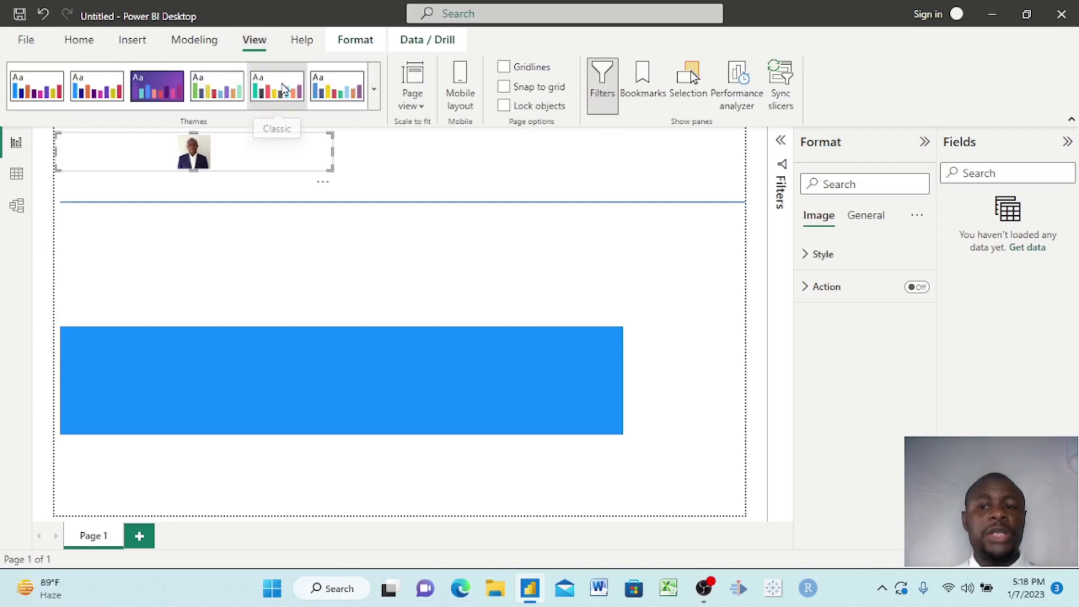
pyautogui.click(158, 94)
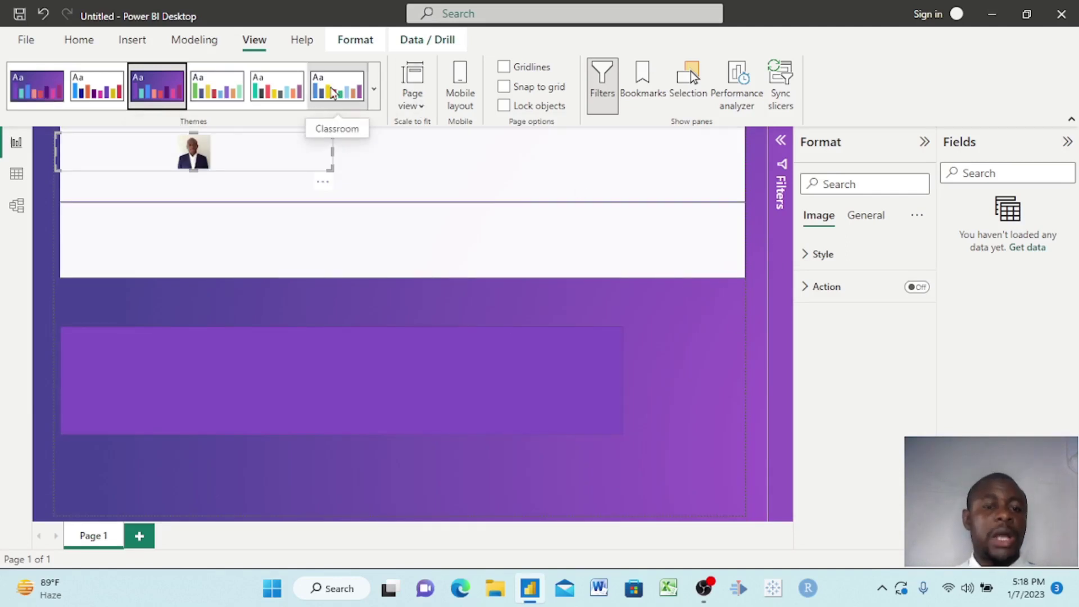
pyautogui.click(334, 93)
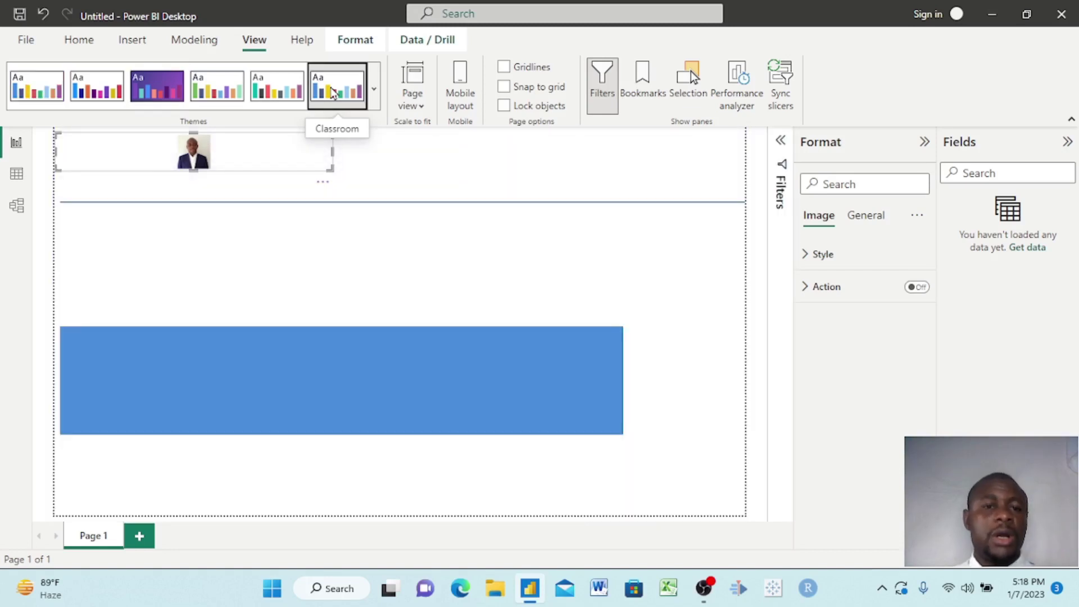
pyautogui.click(375, 93)
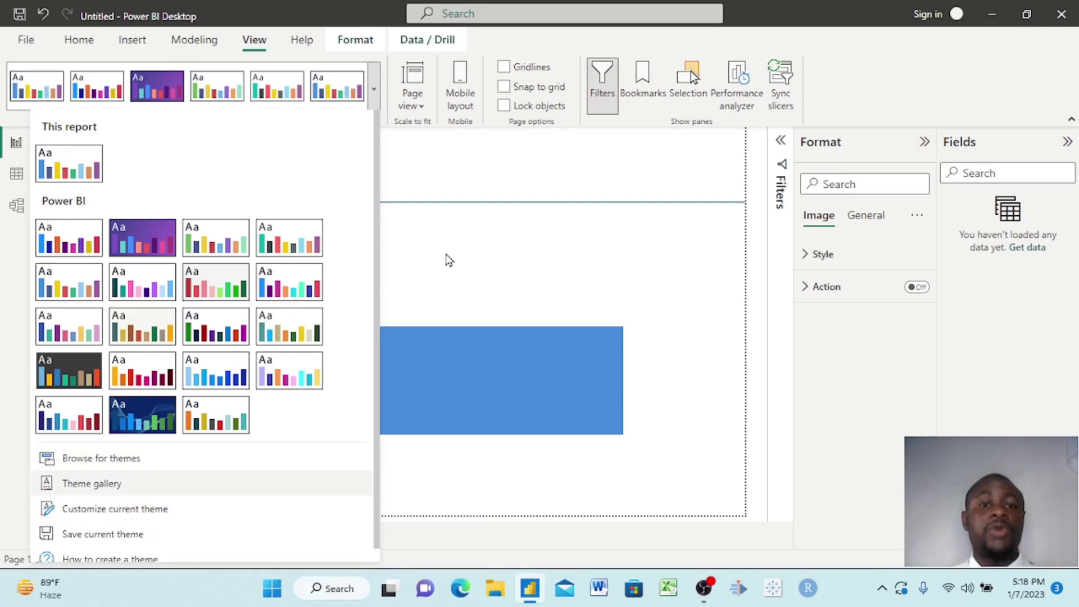
pyautogui.click(448, 260)
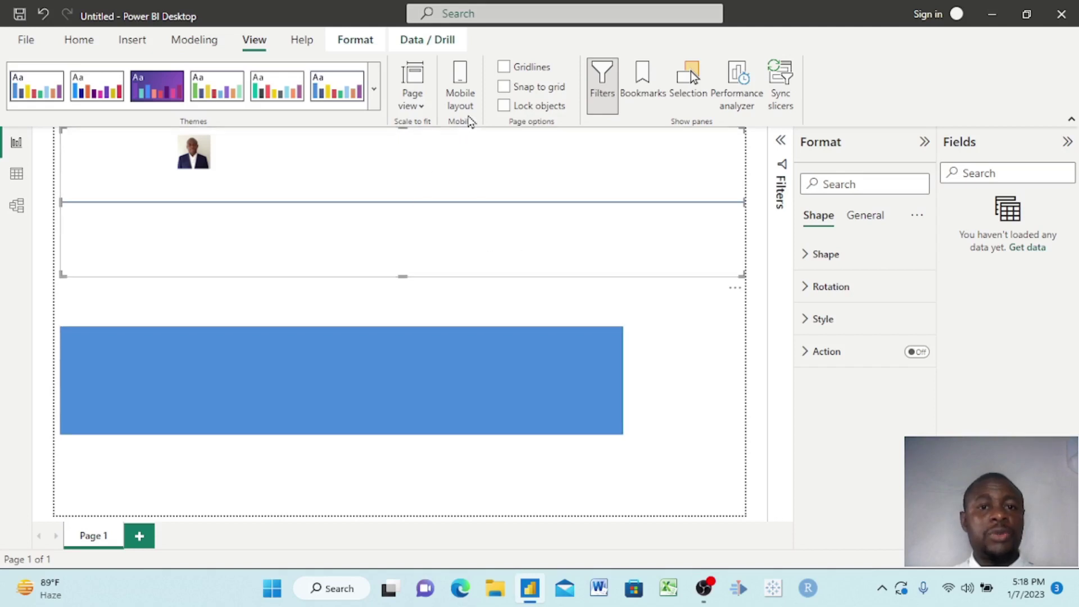
# Step: Switch the report to Mobile layout from the View tab, then undo the last action
pyautogui.click(465, 107)
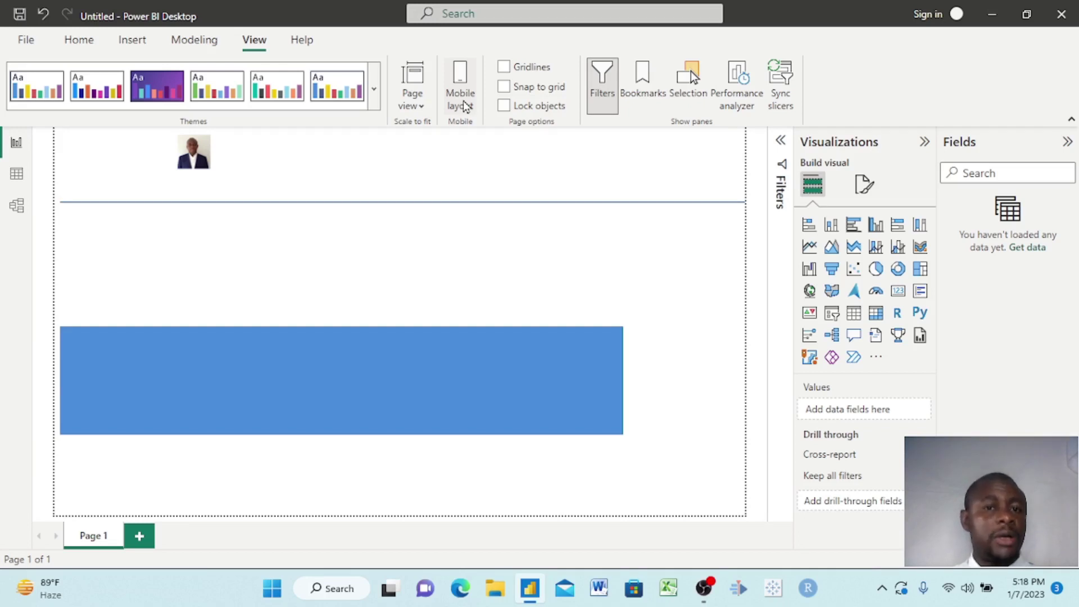
pyautogui.click(465, 107)
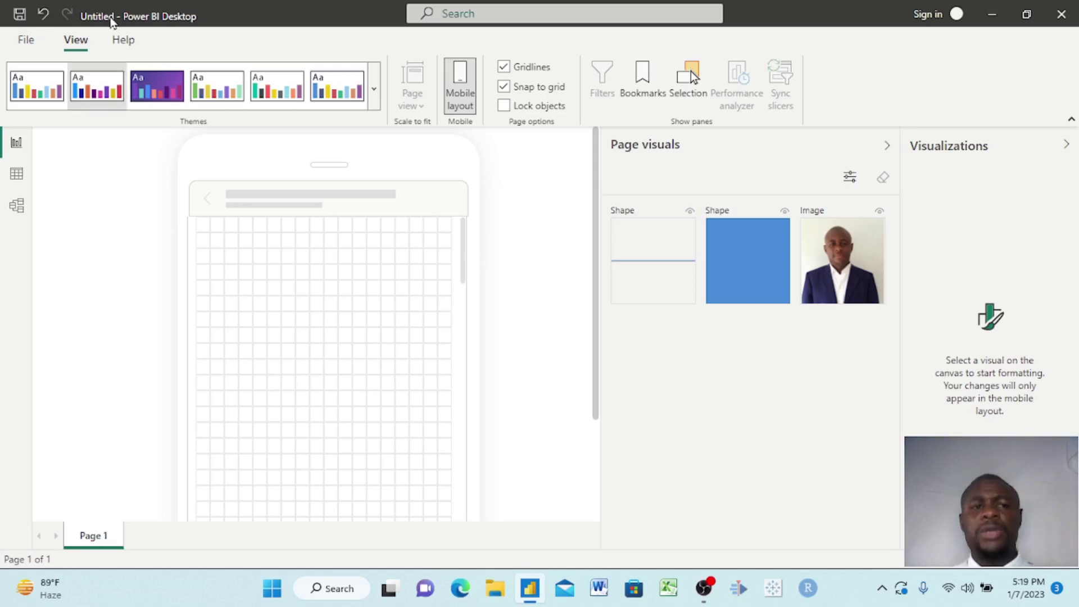
pyautogui.click(44, 17)
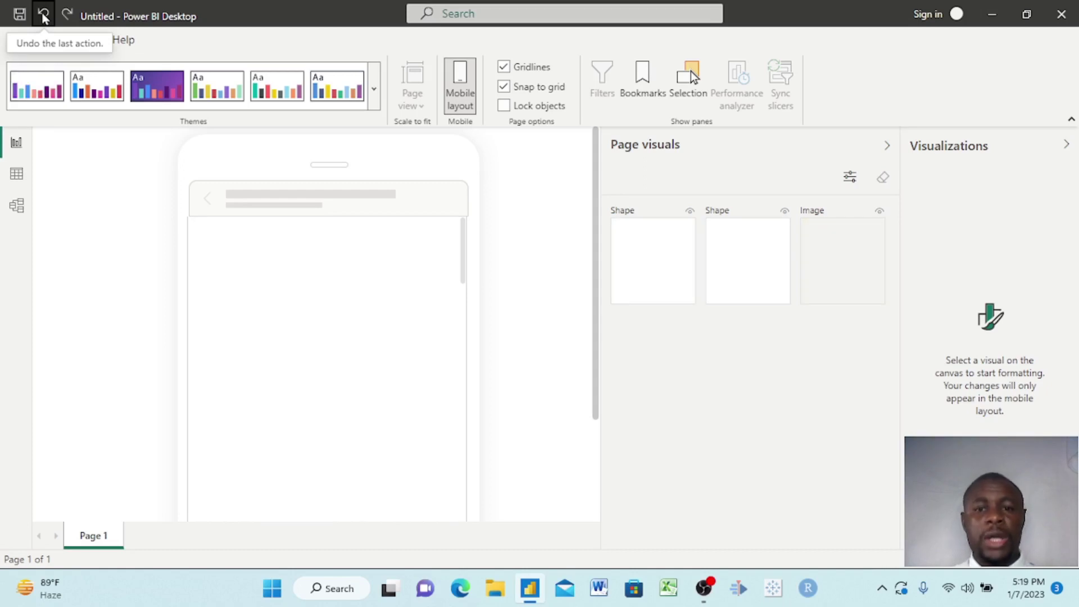